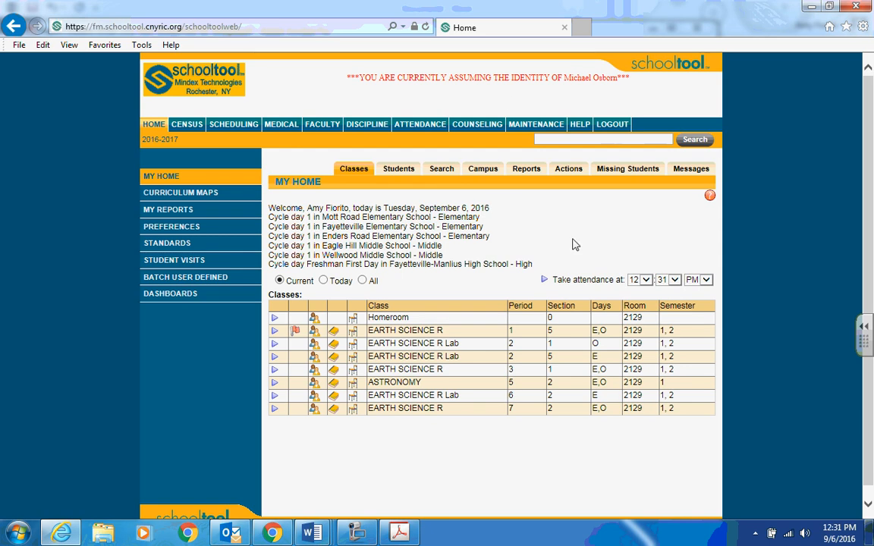
Step: Set up a Send Email action and search for the students of only EARTH SCIENCE R Lab, period 2, section 1
{"action": "left_click", "coordinate": [570, 173]}
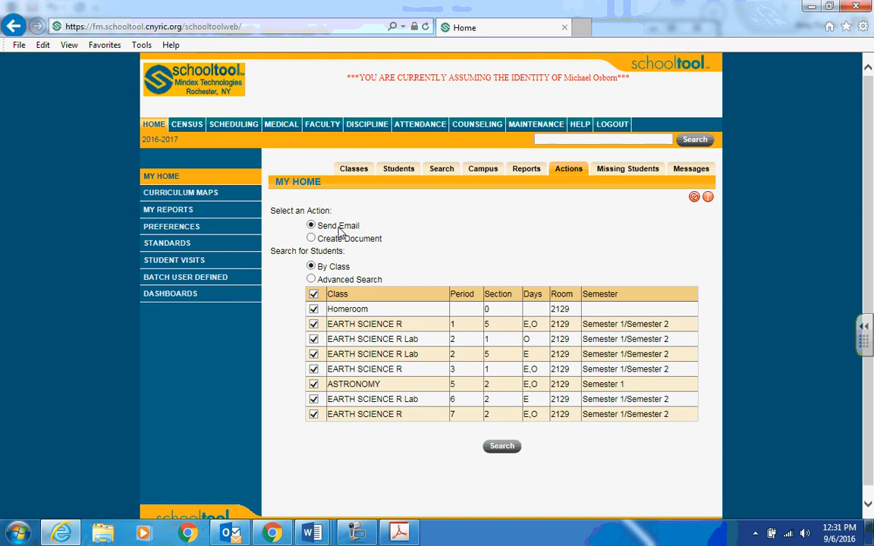
{"action": "left_click", "coordinate": [315, 296]}
{"action": "left_click", "coordinate": [505, 449]}
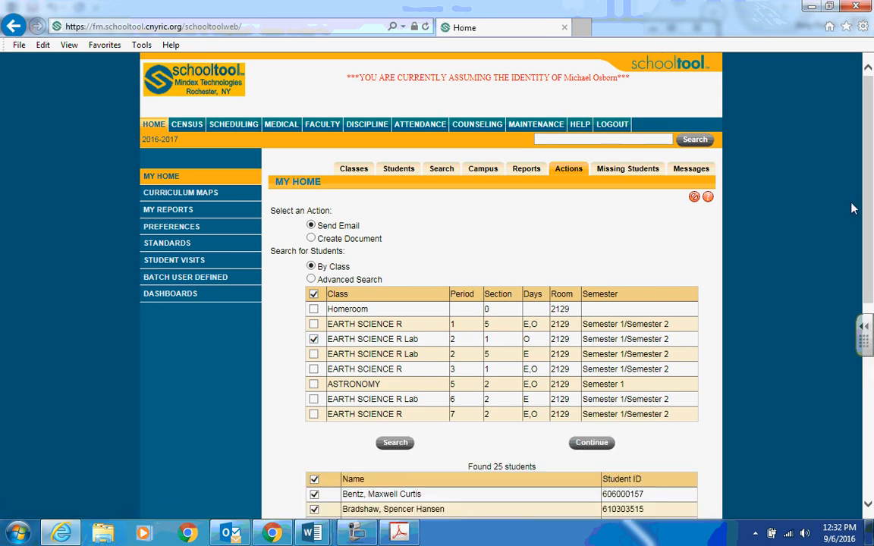
Step: Continue to the email form with all found students and include the Student recipients so their e-mail addresses are listed
{"action": "left_click_drag", "start_coordinate": [869, 205], "coordinate": [871, 368]}
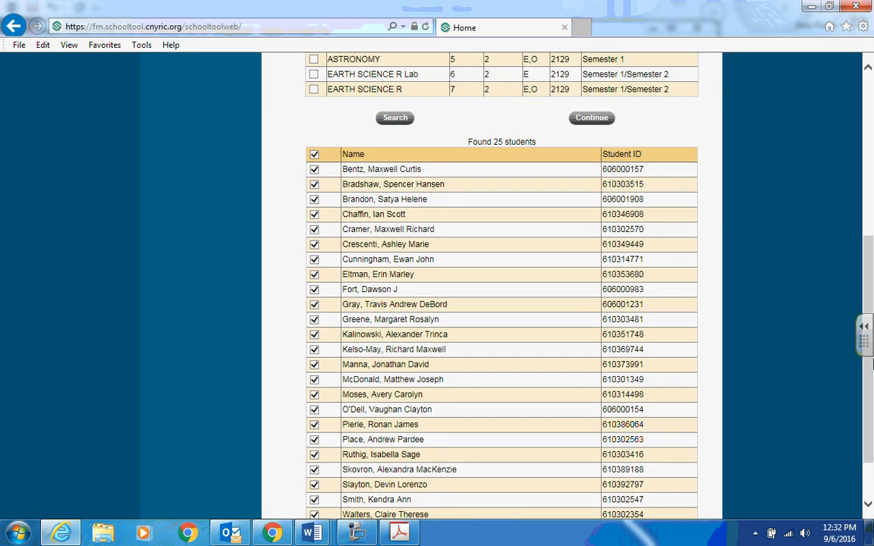
{"action": "left_click", "coordinate": [591, 121]}
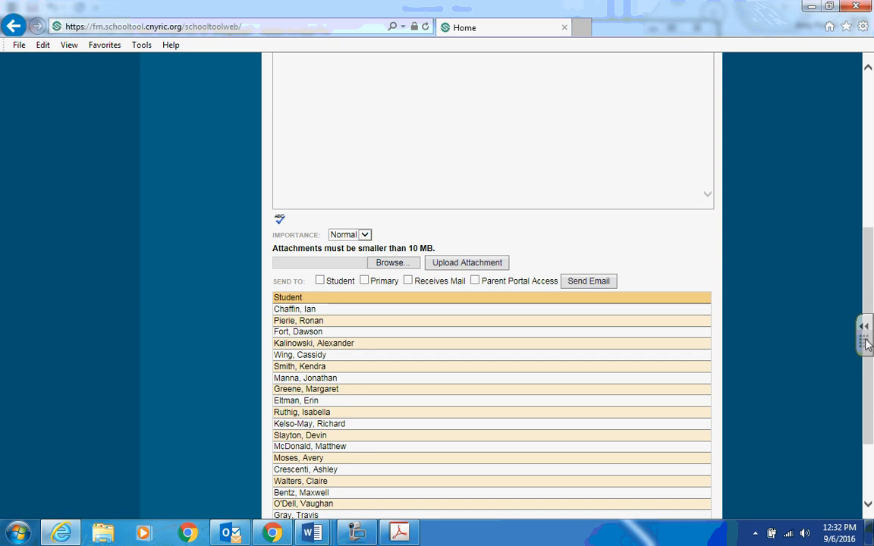
{"action": "mouse_move", "coordinate": [872, 278]}
{"action": "left_mouse_down"}
{"action": "mouse_move", "coordinate": [869, 174]}
{"action": "mouse_move", "coordinate": [869, 287]}
{"action": "left_mouse_up"}
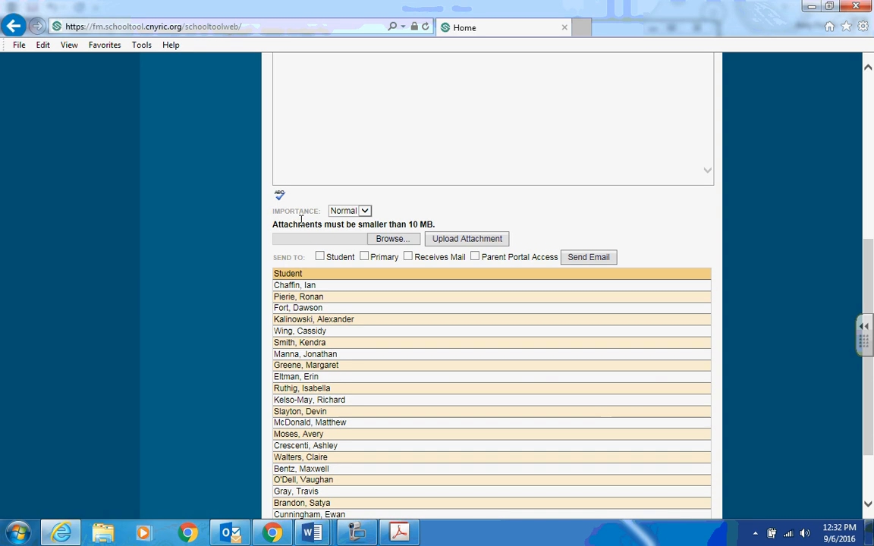
{"action": "left_click", "coordinate": [319, 257]}
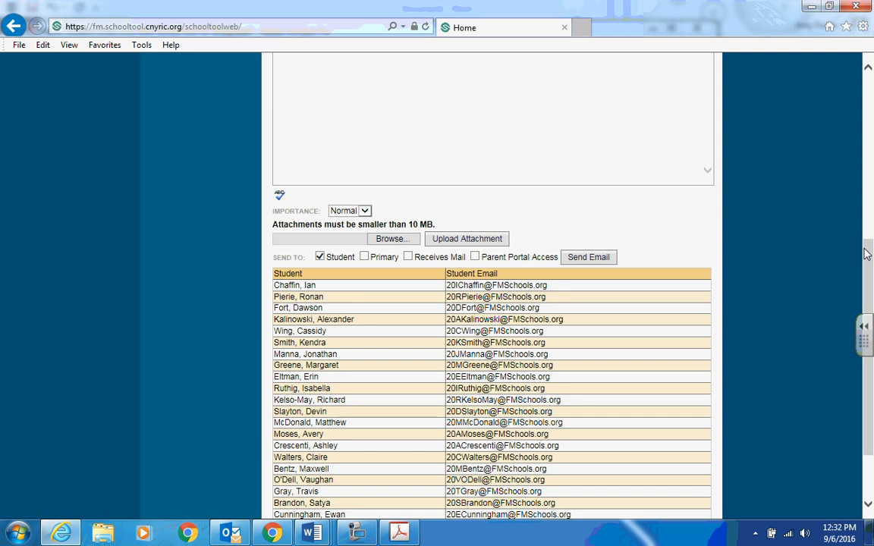
Step: Copy the whole list of student names and e-mail addresses below the email form
{"action": "scroll", "coordinate": [871, 304], "scroll_direction": "down", "scroll_amount": 2}
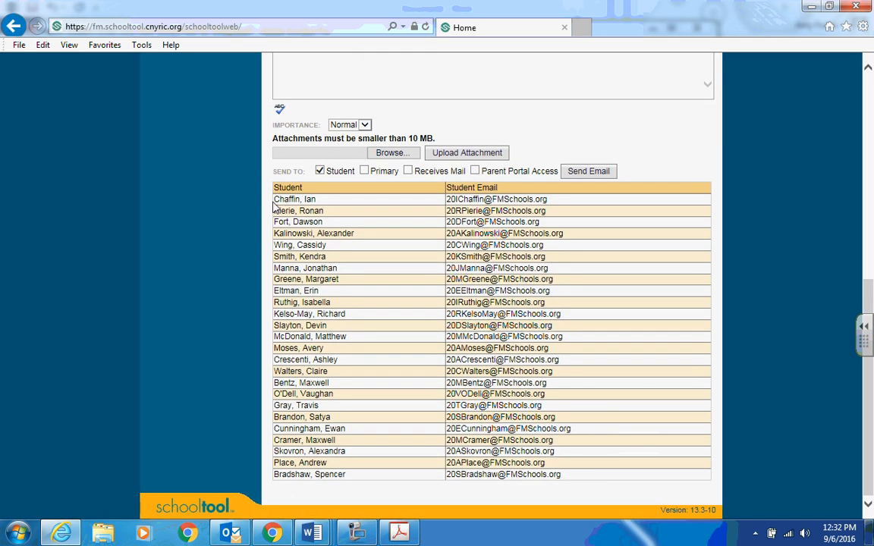
{"action": "left_click_drag", "start_coordinate": [276, 199], "coordinate": [567, 486]}
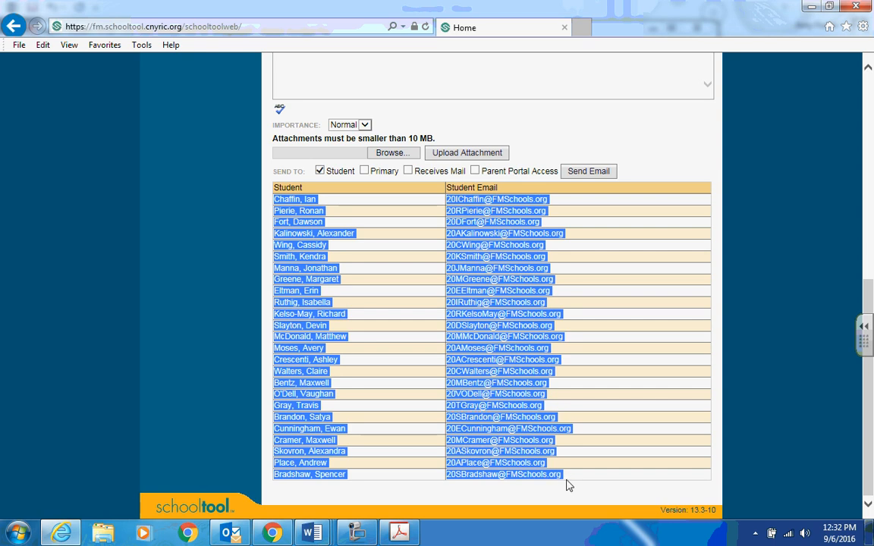
{"action": "right_click", "coordinate": [503, 356]}
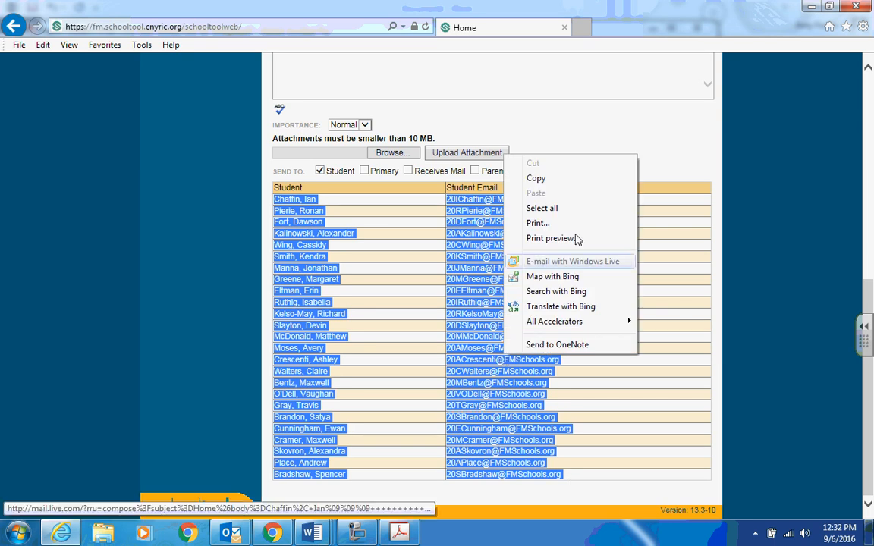
{"action": "left_click", "coordinate": [537, 179]}
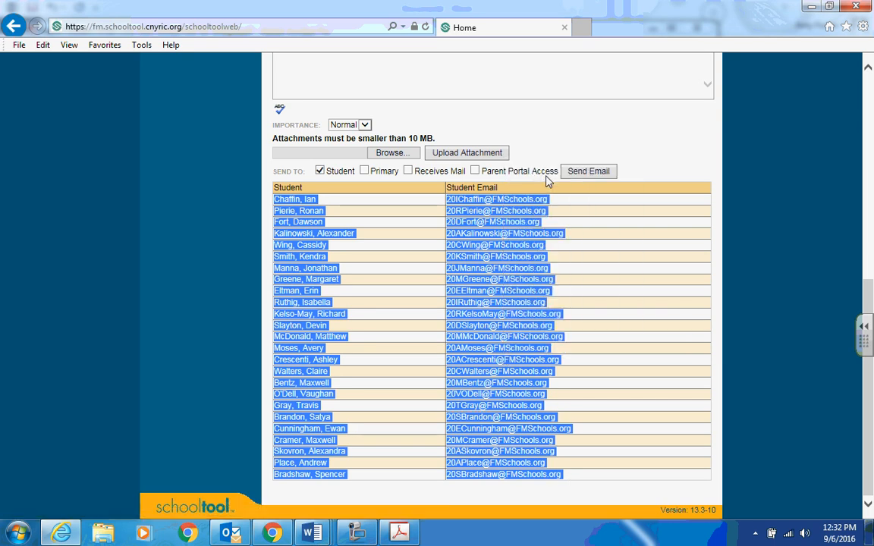
Step: Switch to Google Drive in Chrome and create a blank Google Docs document titled "2nd"
{"action": "left_click", "coordinate": [274, 535]}
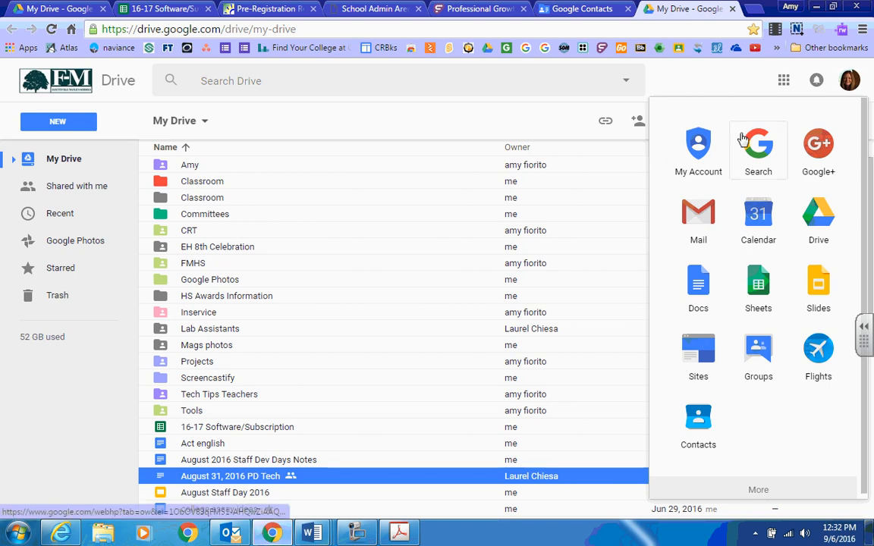
{"action": "left_click", "coordinate": [735, 90]}
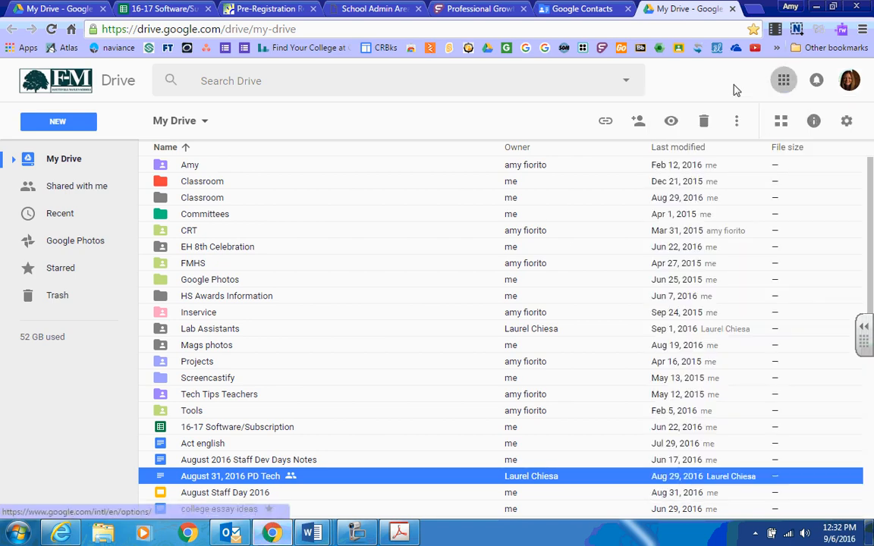
{"action": "left_click", "coordinate": [782, 88]}
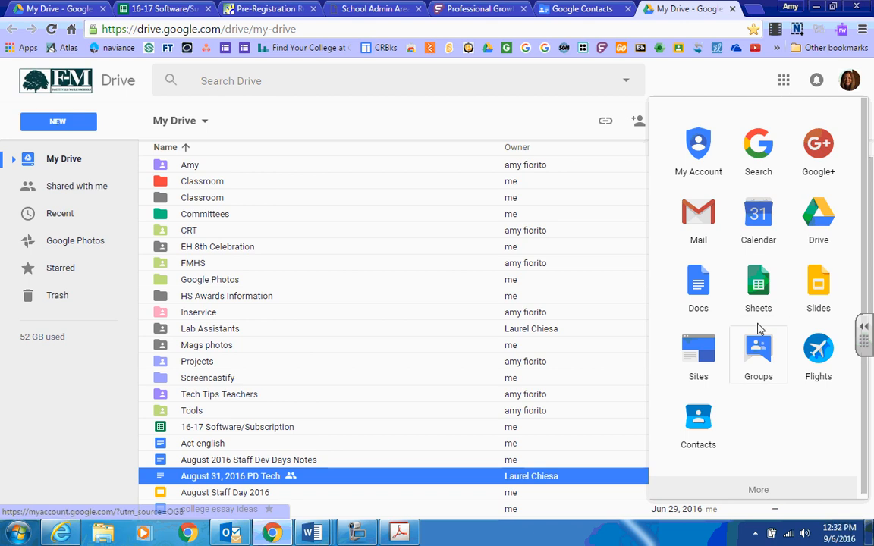
{"action": "left_click", "coordinate": [696, 284]}
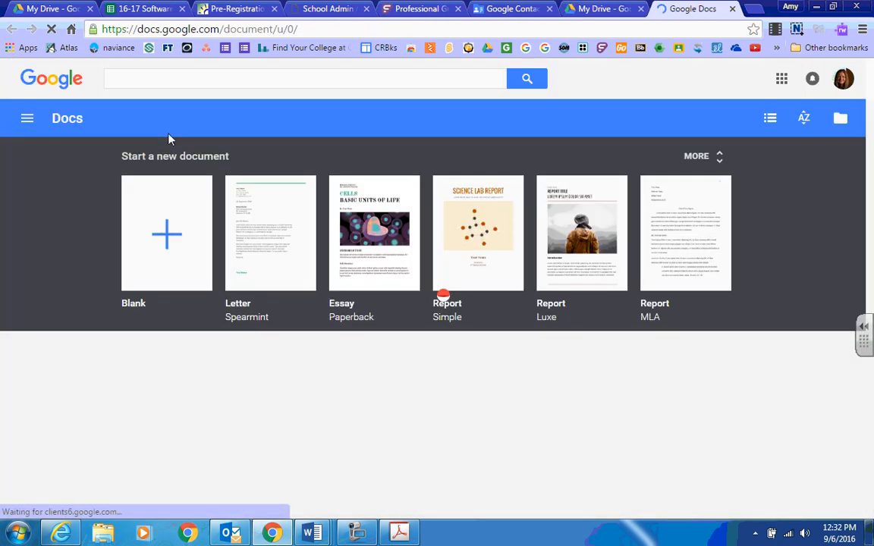
{"action": "left_click", "coordinate": [174, 277]}
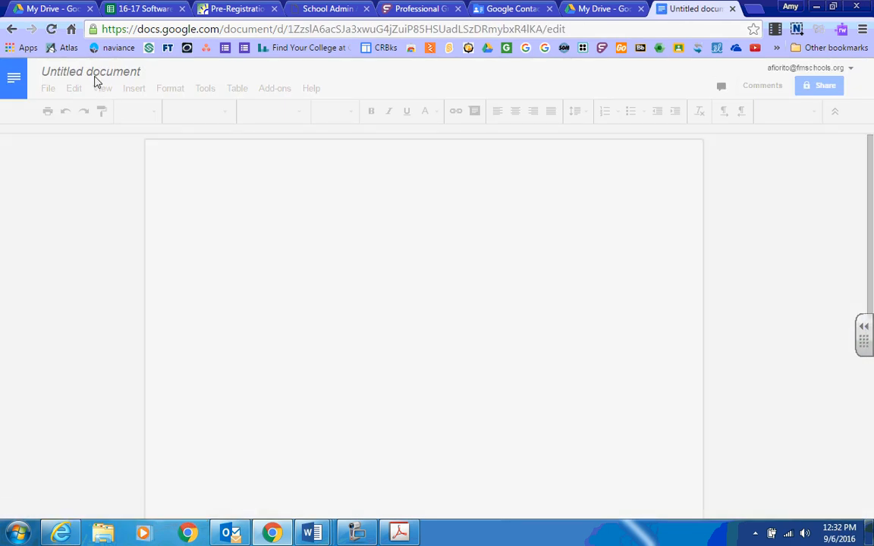
{"action": "left_click", "coordinate": [96, 72]}
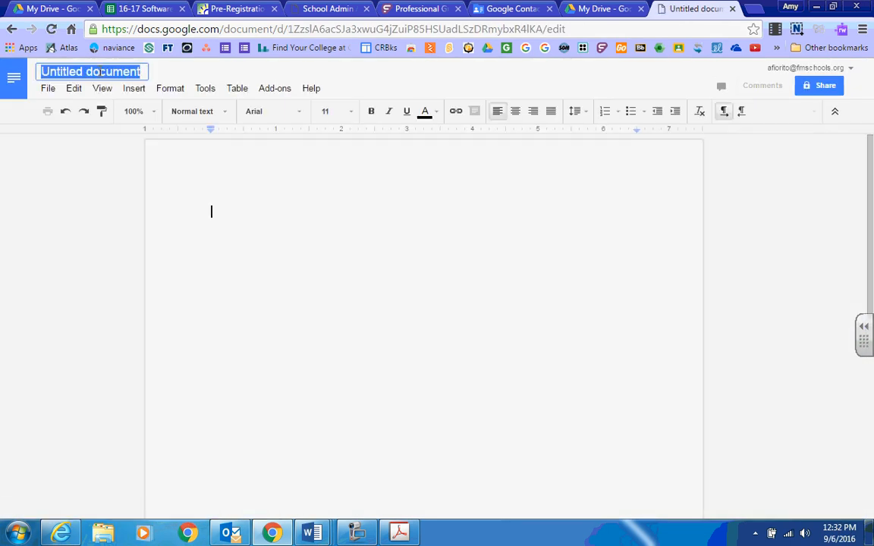
{"action": "type", "text": "2nd Period"}
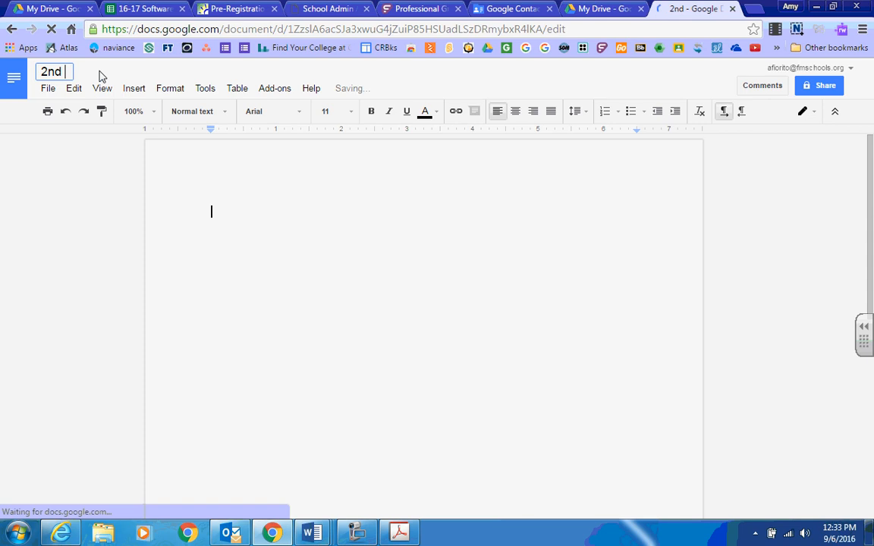
Step: Paste the copied student name and e-mail list into the blank document body
{"action": "left_click", "coordinate": [213, 212]}
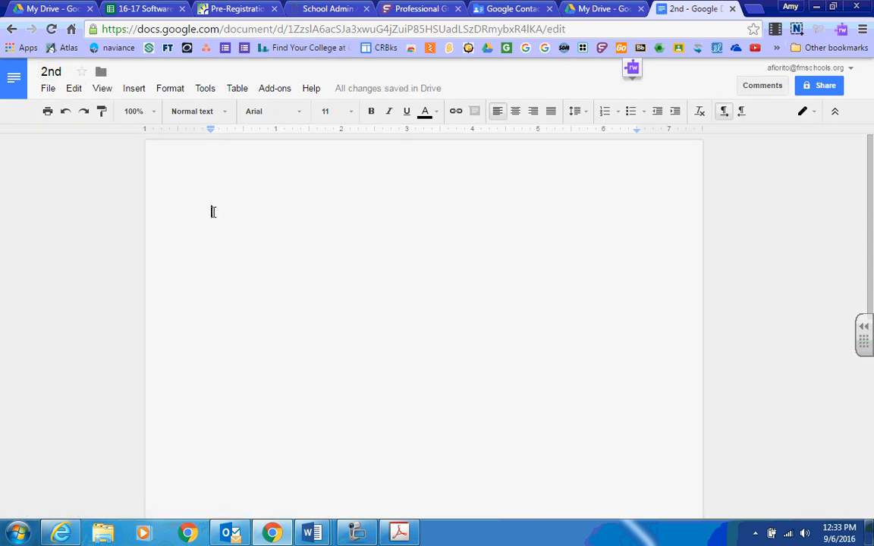
{"action": "right_click", "coordinate": [211, 216]}
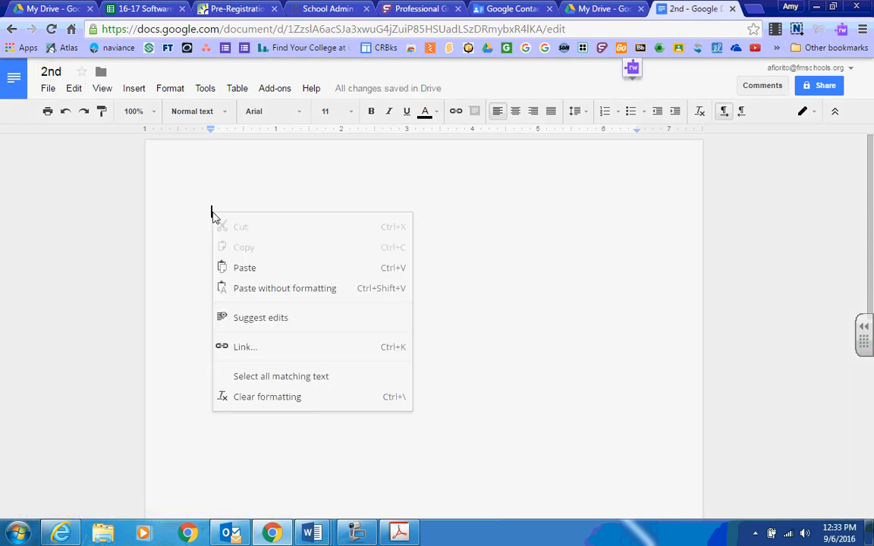
{"action": "left_click", "coordinate": [252, 280]}
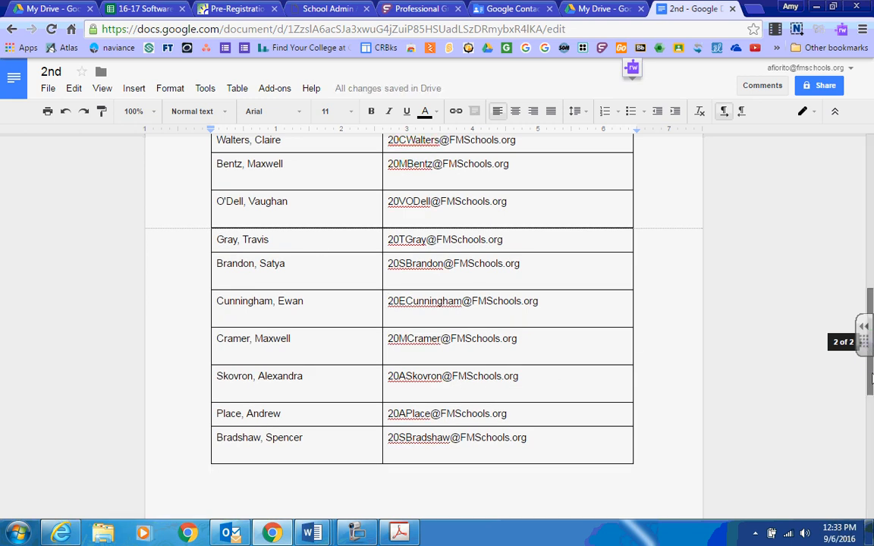
Step: Copy all the student e-mail addresses in the table's second column, from the first row through the last
{"action": "scroll", "coordinate": [867, 325], "scroll_direction": "up", "scroll_amount": 3}
{"action": "scroll", "coordinate": [867, 325], "scroll_direction": "up", "scroll_amount": 5}
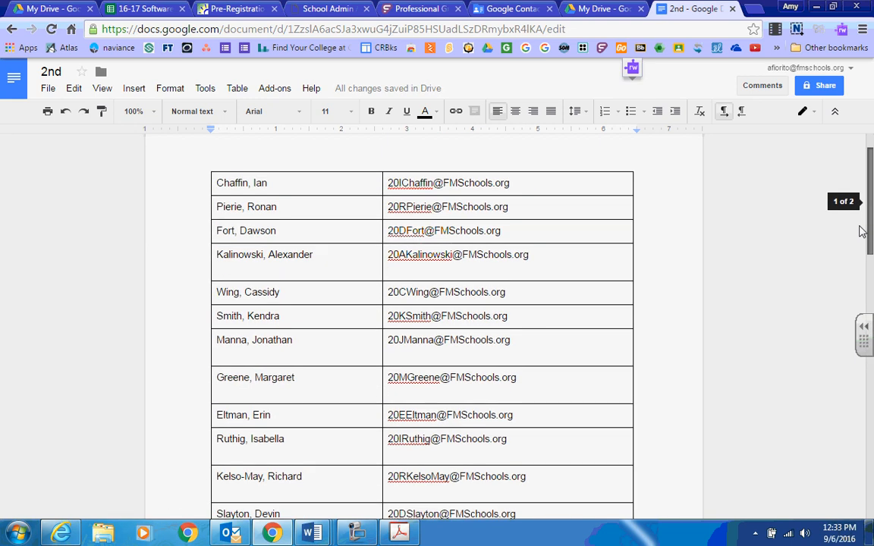
{"action": "scroll", "coordinate": [860, 248], "scroll_direction": "down", "scroll_amount": 1}
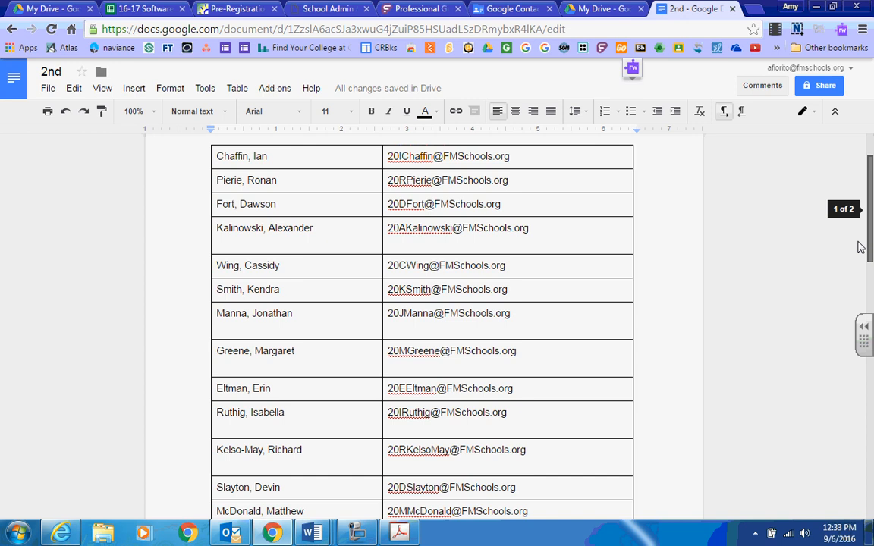
{"action": "scroll", "coordinate": [860, 235], "scroll_direction": "up", "scroll_amount": 1}
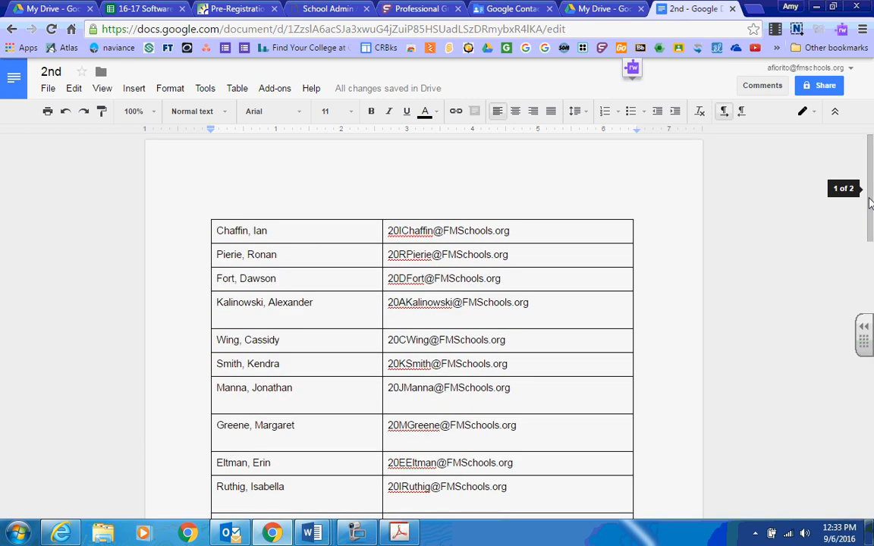
{"action": "left_click_drag", "start_coordinate": [872, 196], "coordinate": [871, 205]}
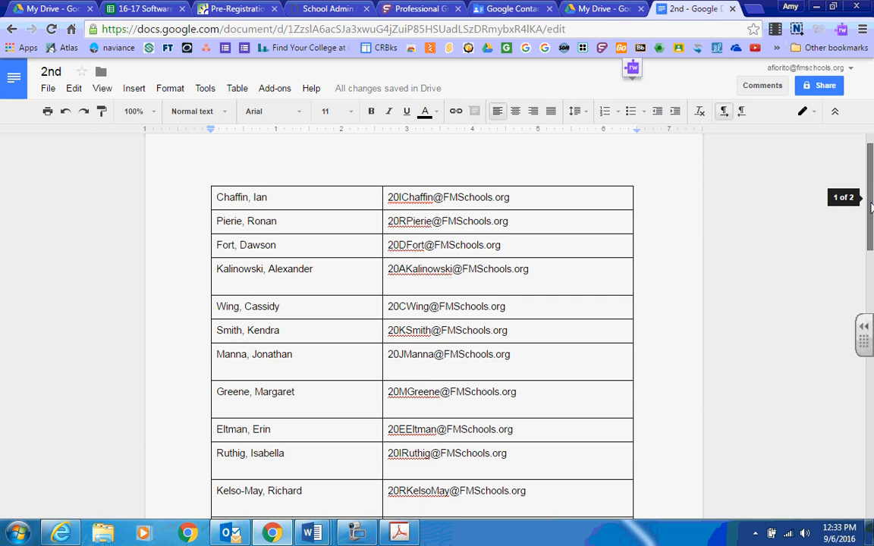
{"action": "mouse_move", "coordinate": [871, 206]}
{"action": "left_mouse_down"}
{"action": "mouse_move", "coordinate": [871, 245]}
{"action": "mouse_move", "coordinate": [871, 219]}
{"action": "left_mouse_up"}
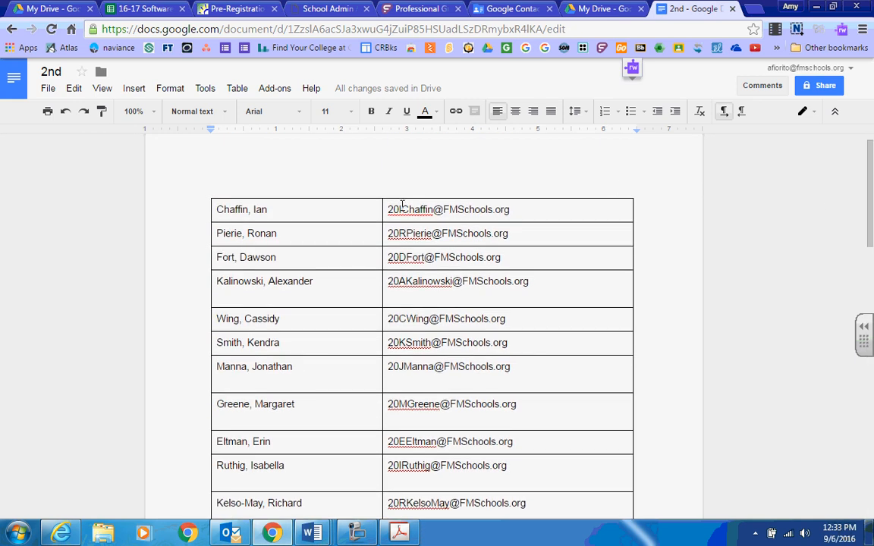
{"action": "left_click_drag", "start_coordinate": [388, 207], "coordinate": [472, 456]}
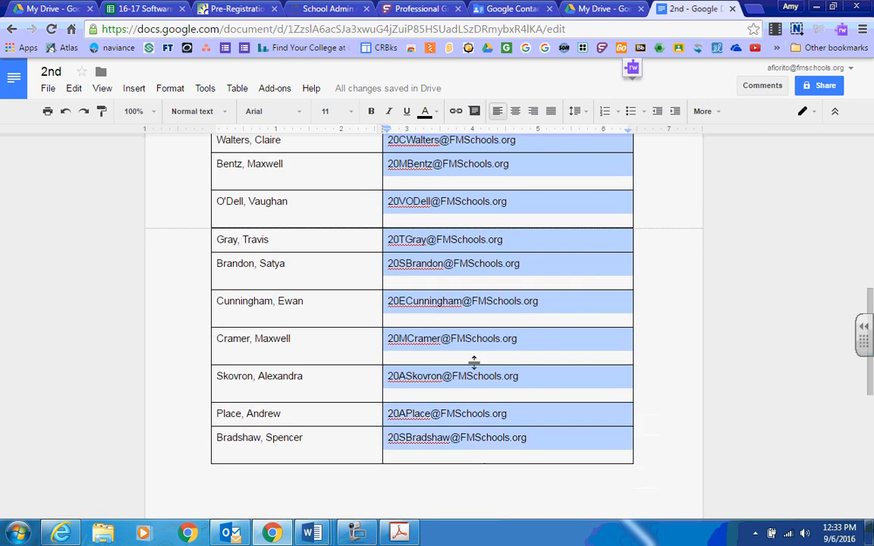
{"action": "right_click", "coordinate": [466, 339]}
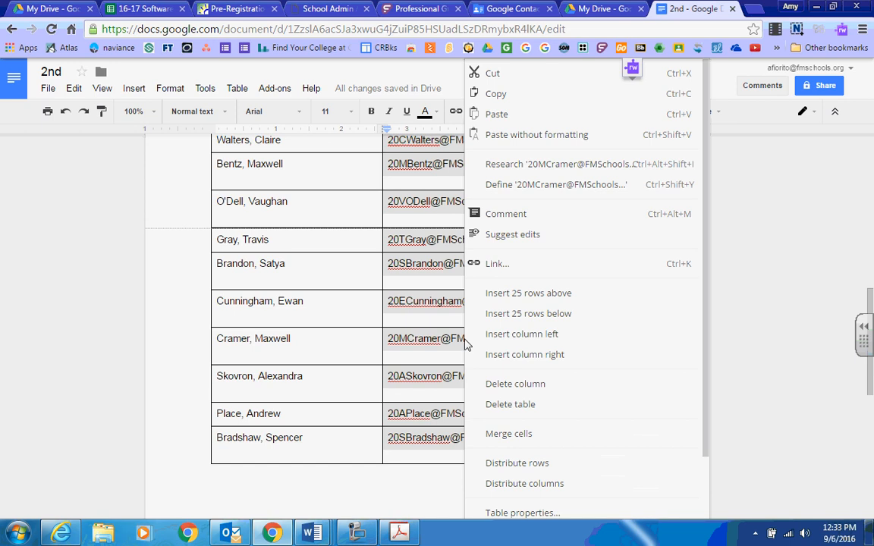
{"action": "left_click", "coordinate": [505, 103]}
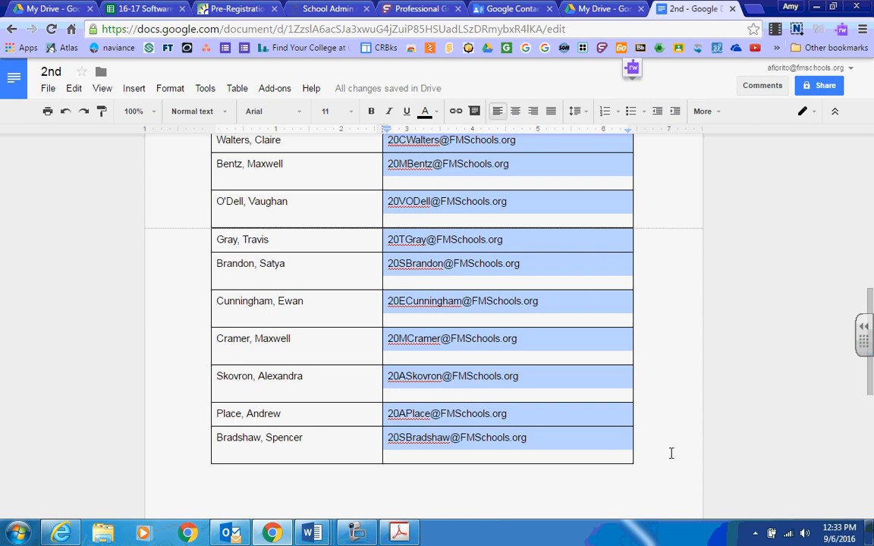
Step: Return to the My Drive page and open Google Contacts from the Google apps
{"action": "left_click_drag", "start_coordinate": [872, 393], "coordinate": [870, 240]}
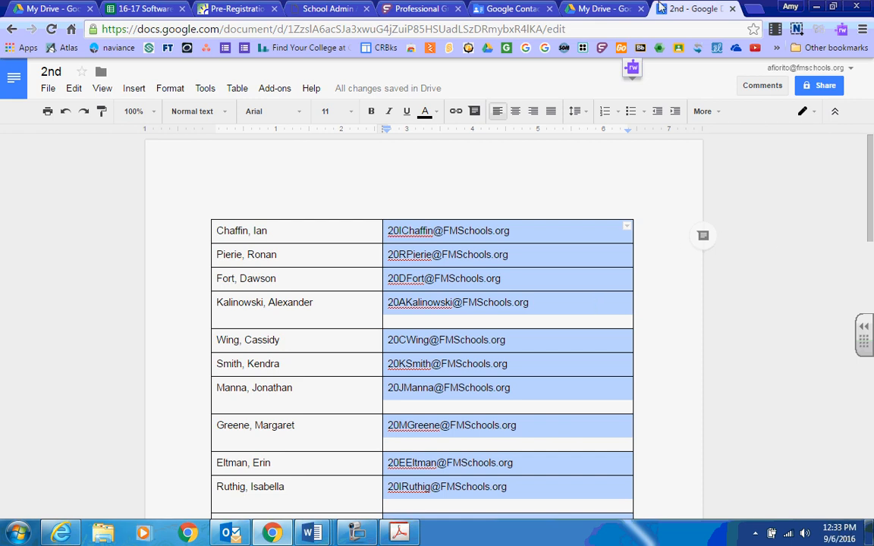
{"action": "left_click", "coordinate": [597, 11]}
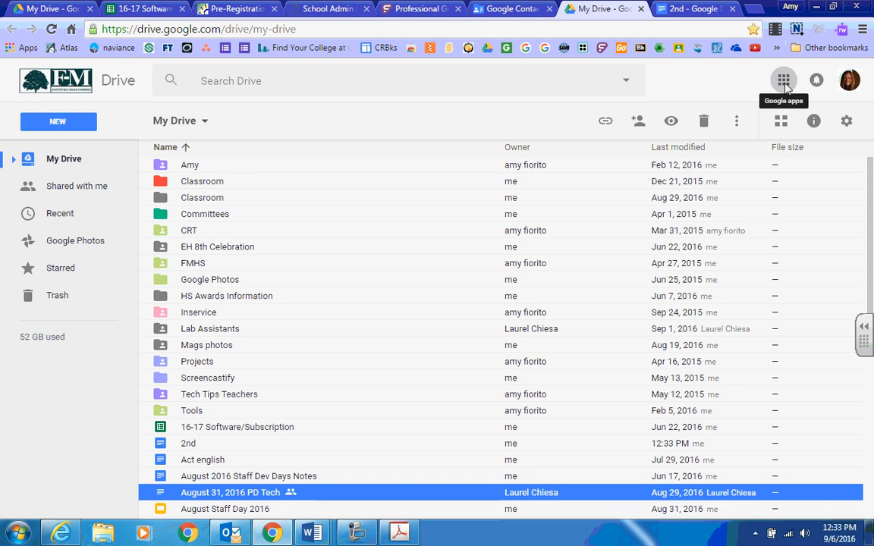
{"action": "left_click", "coordinate": [784, 81]}
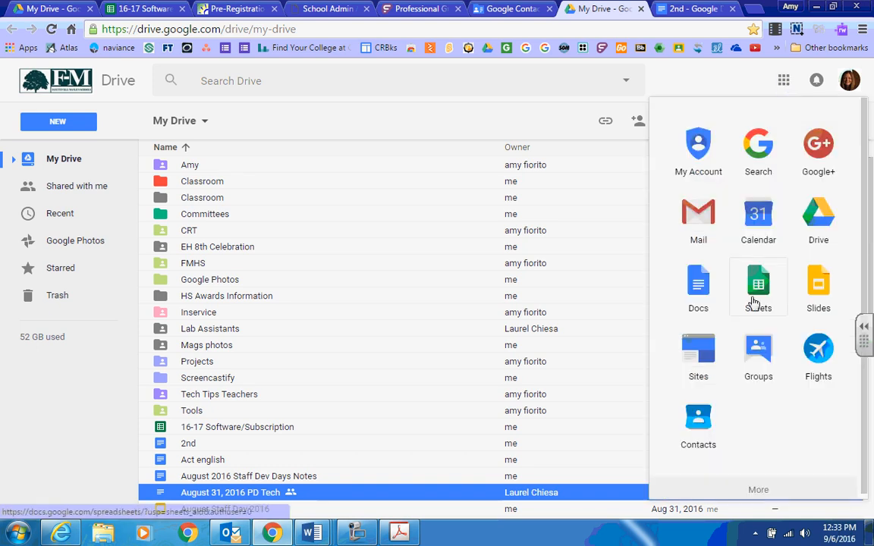
{"action": "scroll", "coordinate": [728, 349], "scroll_direction": "down", "scroll_amount": 5}
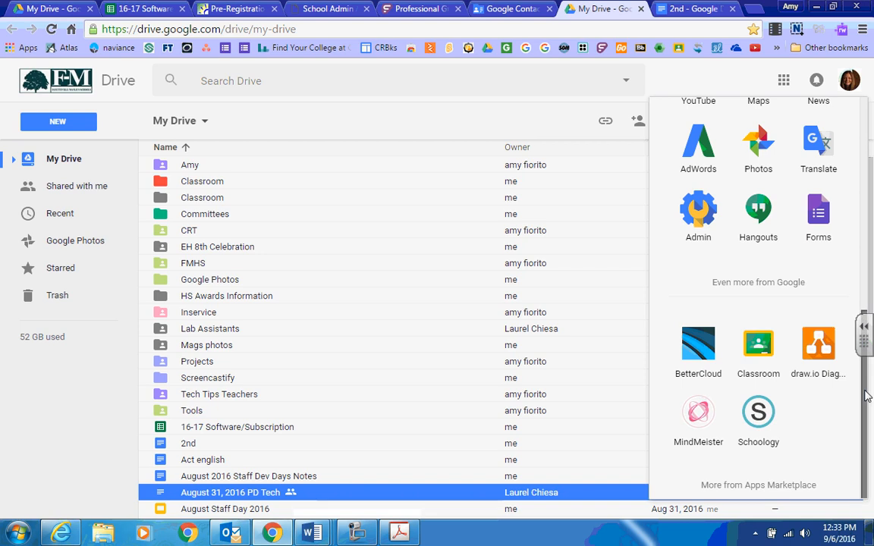
{"action": "scroll", "coordinate": [867, 291], "scroll_direction": "up", "scroll_amount": 3}
{"action": "scroll", "coordinate": [867, 291], "scroll_direction": "up", "scroll_amount": 3}
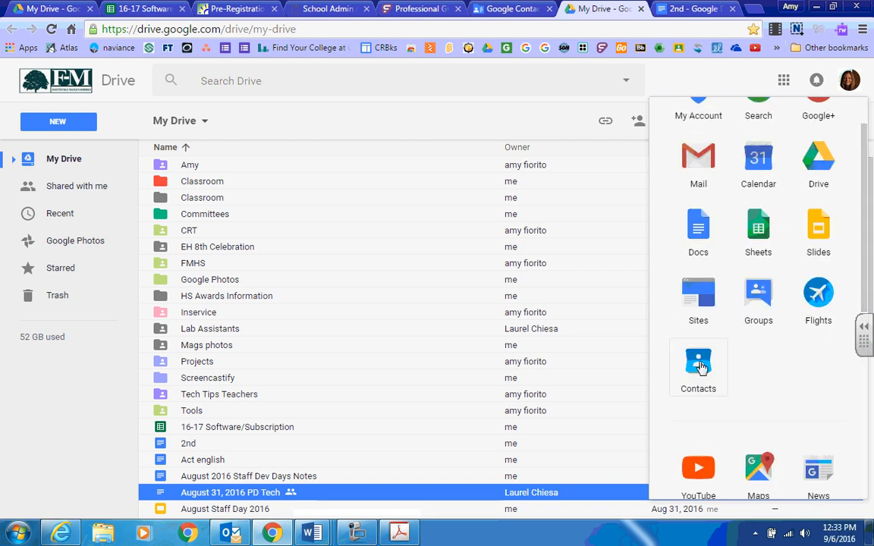
{"action": "left_click", "coordinate": [698, 364]}
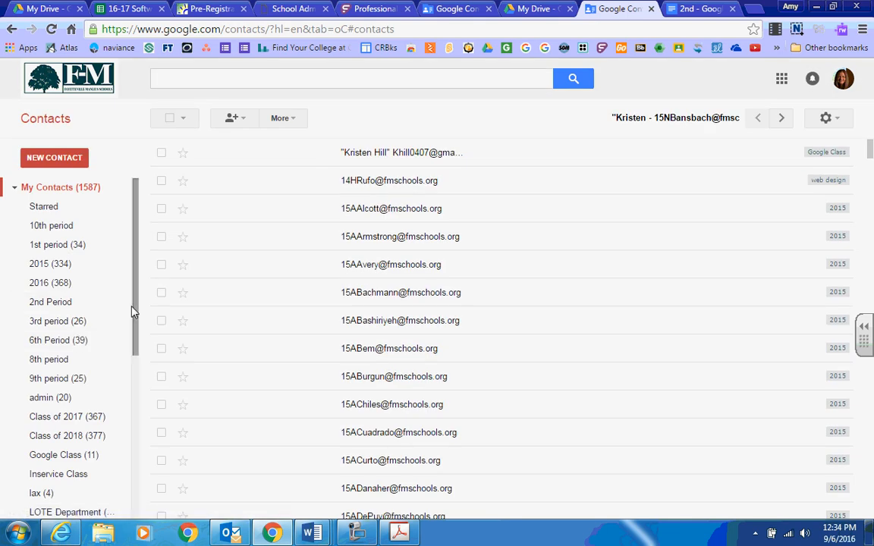
{"action": "left_click_drag", "start_coordinate": [135, 311], "coordinate": [136, 488]}
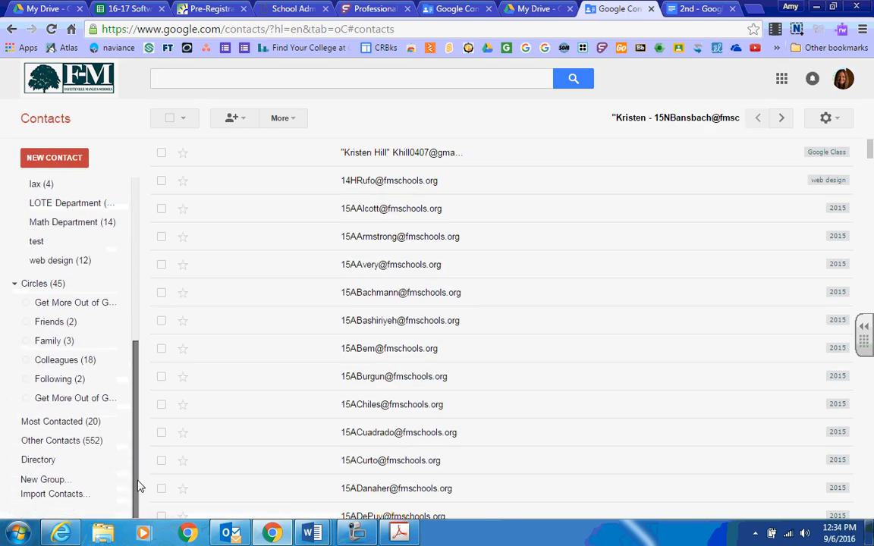
Step: Create a new contact group named "2nd Period ES" and open it
{"action": "left_click", "coordinate": [61, 484]}
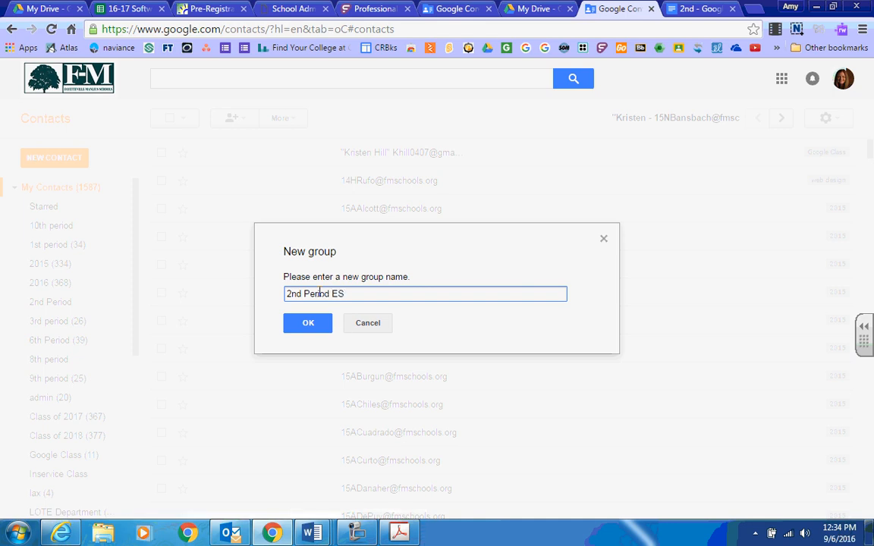
{"action": "left_click", "coordinate": [309, 327]}
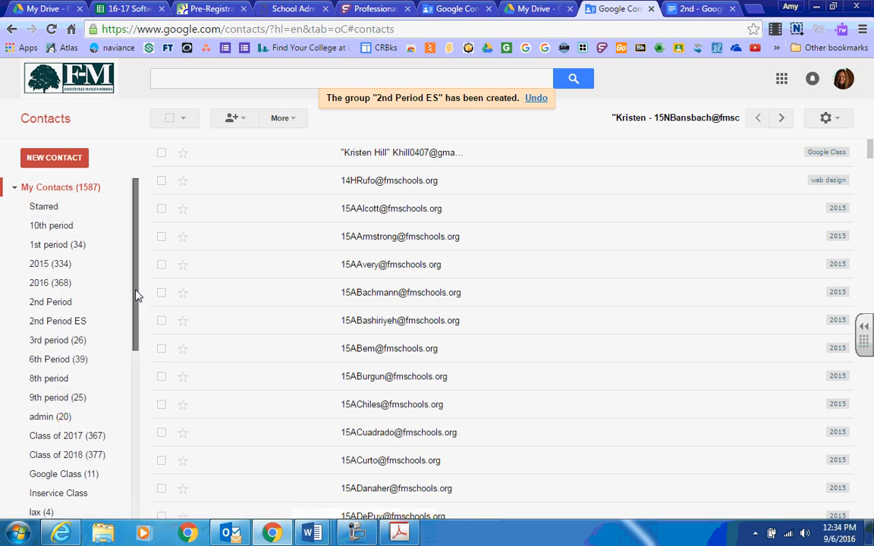
{"action": "scroll", "coordinate": [136, 301], "scroll_direction": "down", "scroll_amount": 1}
{"action": "left_click_drag", "start_coordinate": [135, 302], "coordinate": [137, 312]}
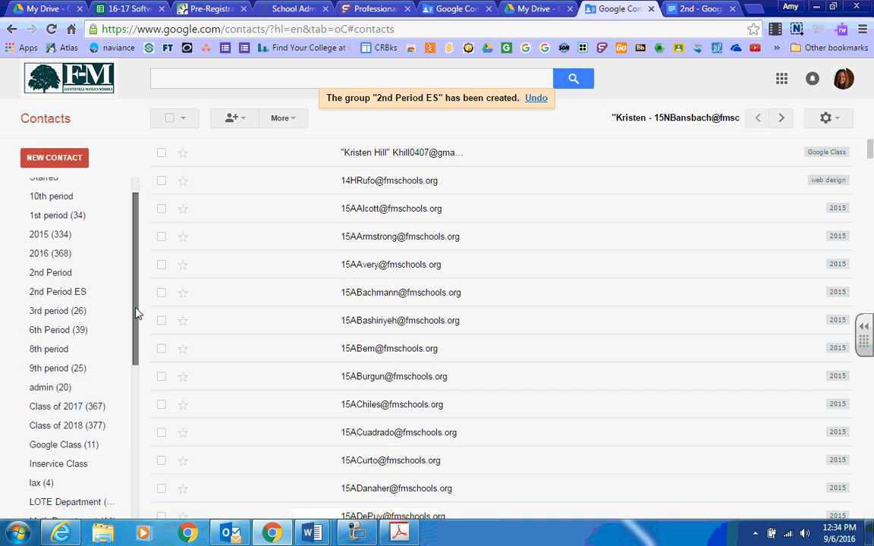
{"action": "left_click", "coordinate": [67, 286]}
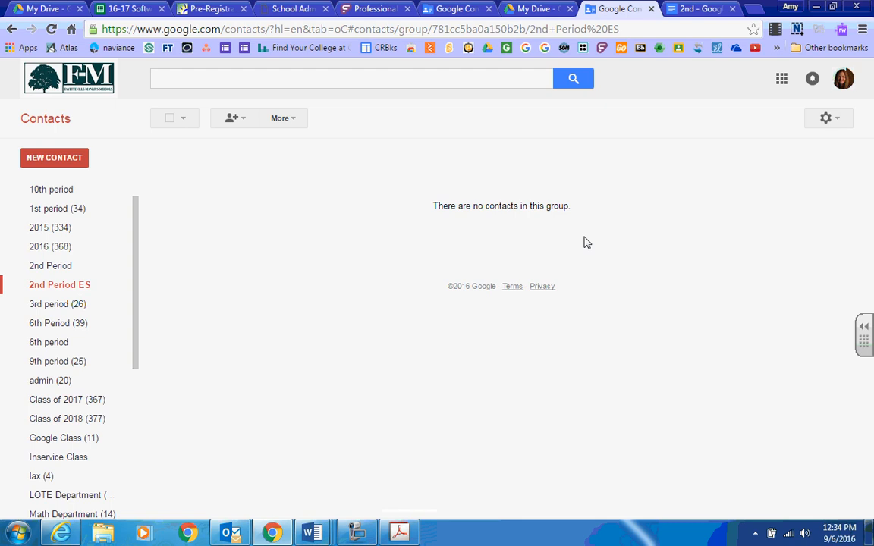
Step: Add the copied student e-mail addresses to the 2nd Period ES group and look over the resulting contact list
{"action": "left_click", "coordinate": [232, 122]}
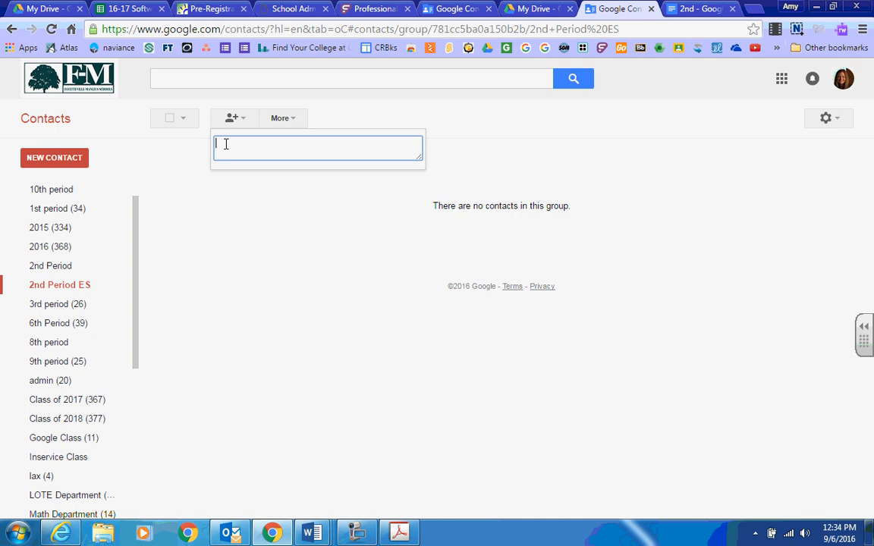
{"action": "right_click", "coordinate": [226, 144]}
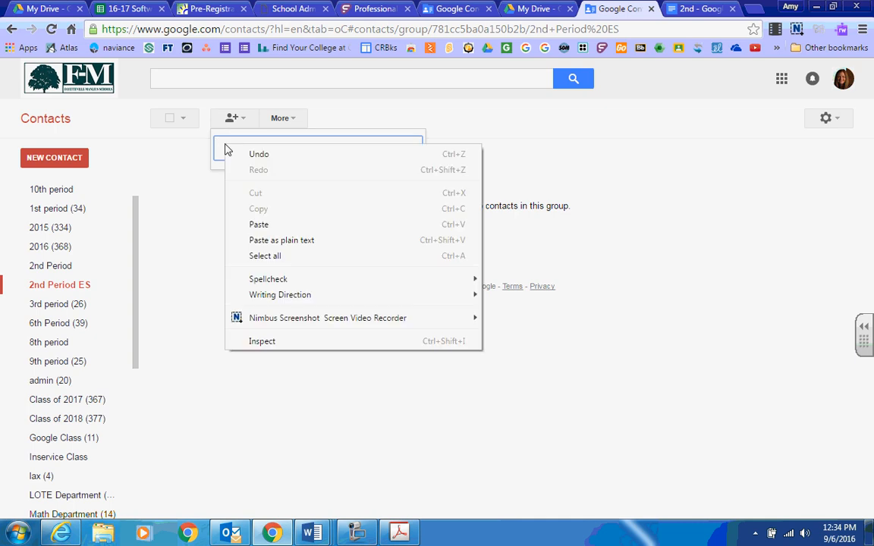
{"action": "left_click", "coordinate": [272, 227]}
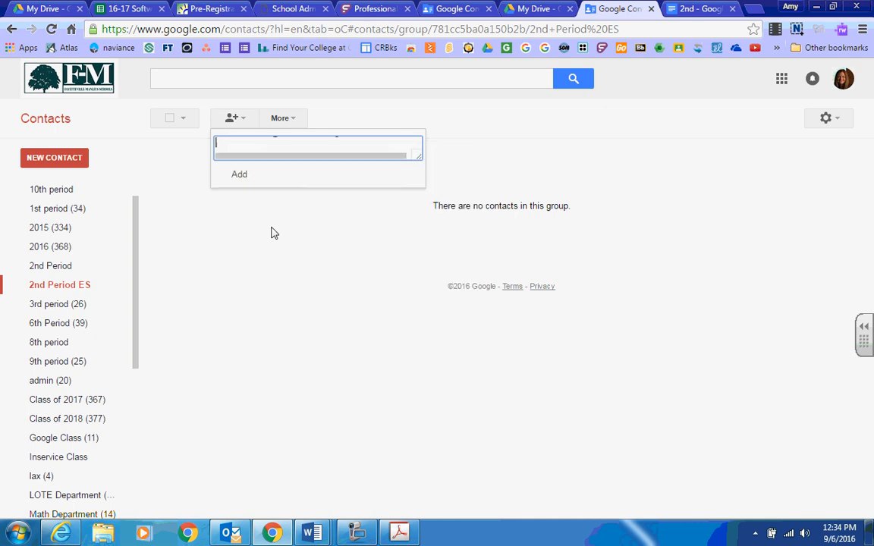
{"action": "left_click", "coordinate": [239, 177]}
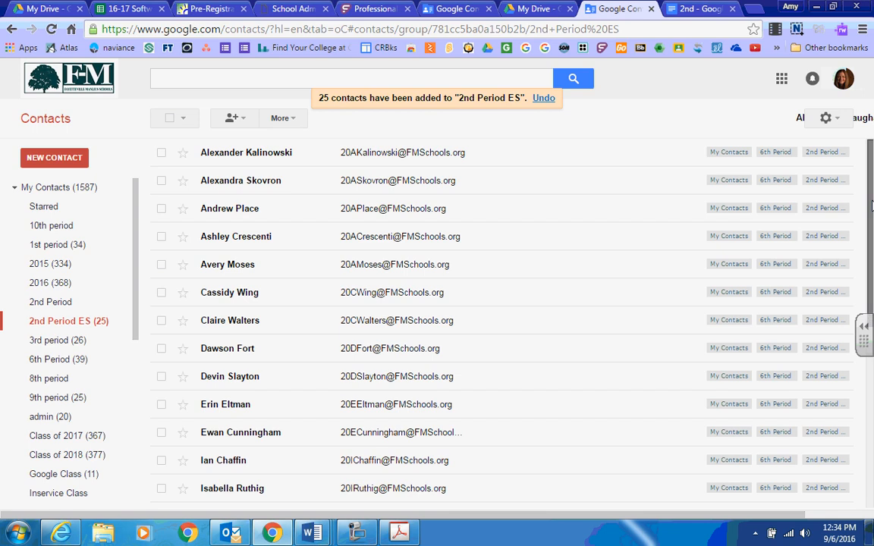
{"action": "scroll", "coordinate": [863, 353], "scroll_direction": "down", "scroll_amount": 4}
{"action": "scroll", "coordinate": [863, 353], "scroll_direction": "up", "scroll_amount": 4}
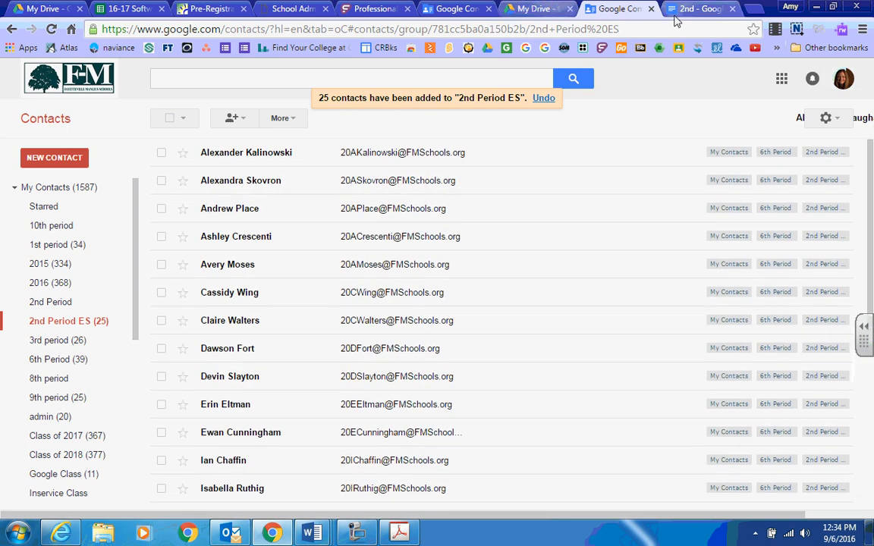
Step: Return to My Drive and open the sharing settings of the "Turn it In" document
{"action": "left_click", "coordinate": [535, 10]}
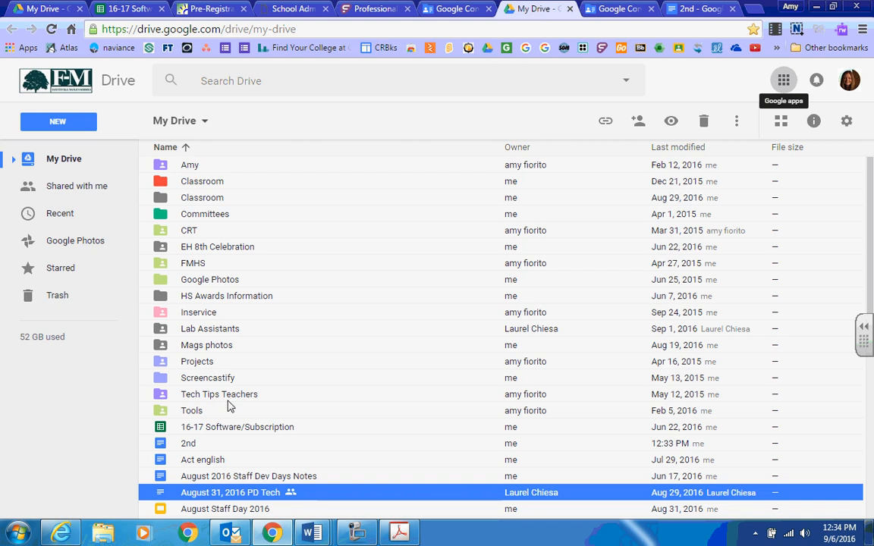
{"action": "left_click_drag", "start_coordinate": [870, 277], "coordinate": [852, 505]}
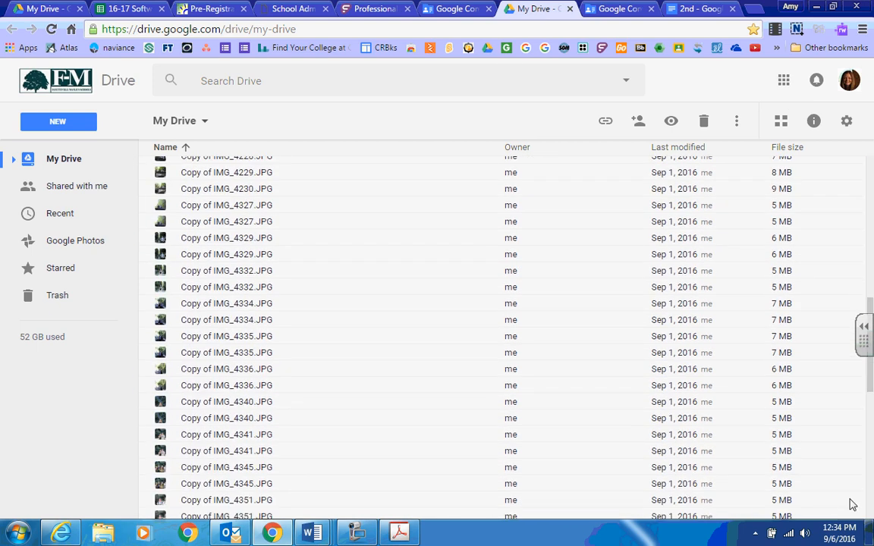
{"action": "scroll", "coordinate": [854, 513], "scroll_direction": "down", "scroll_amount": 10}
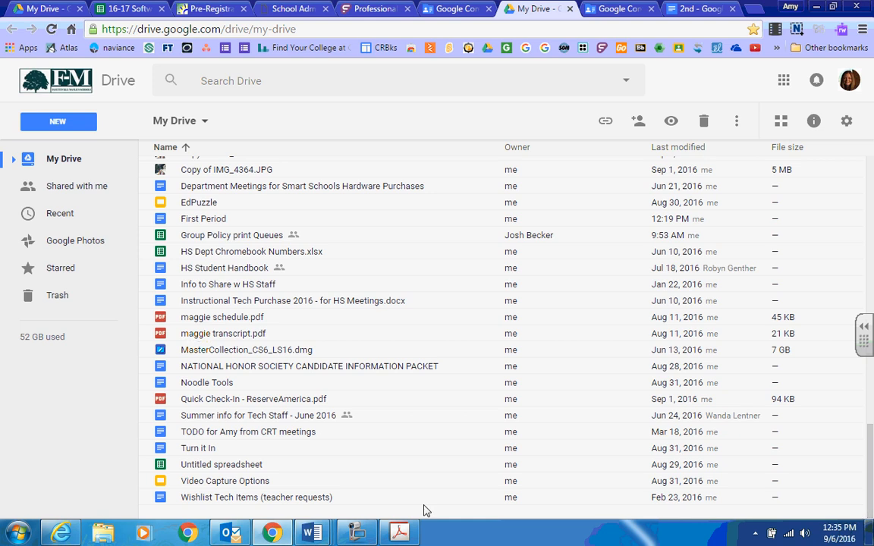
{"action": "left_click", "coordinate": [211, 449]}
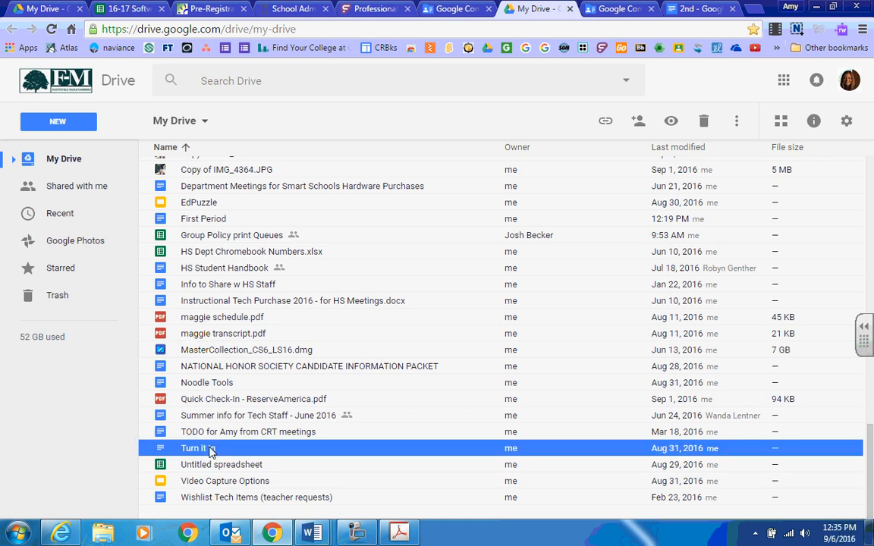
{"action": "left_click", "coordinate": [640, 126]}
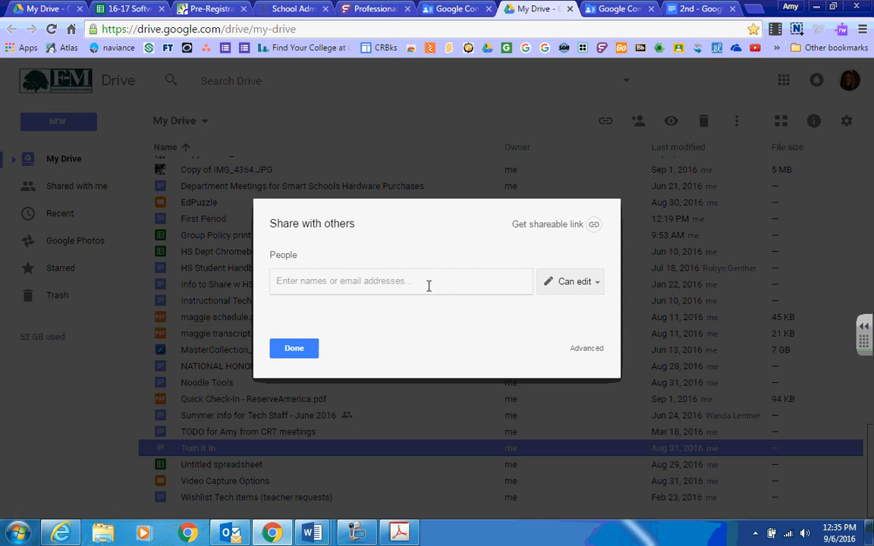
Step: Try to add the suggested 2nd Period contact group as a recipient of the document
{"action": "type", "text": "2ndper"}
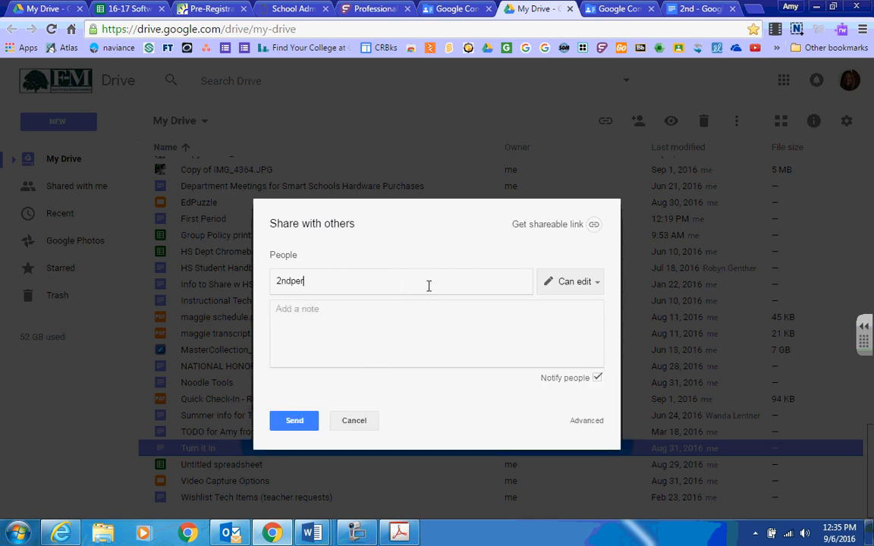
{"action": "type", "text": " period E"}
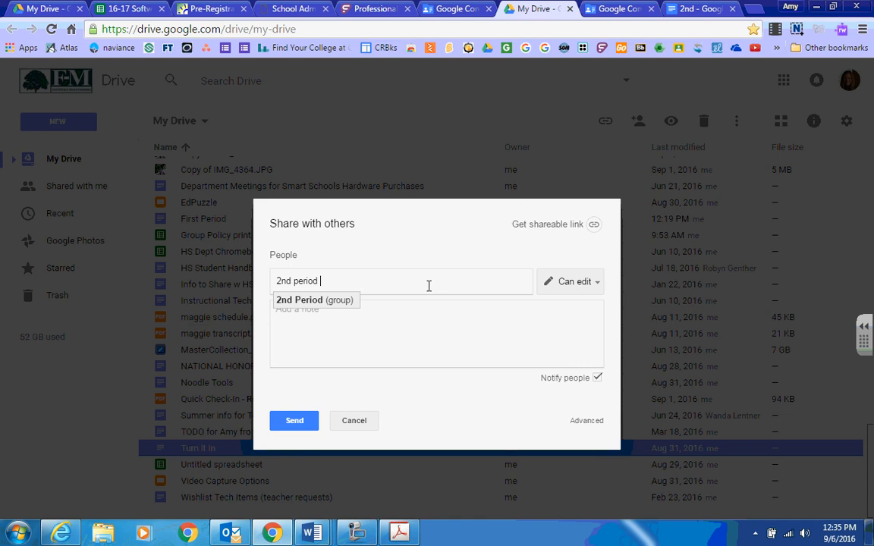
{"action": "key", "text": "BackSpace"}
{"action": "key", "text": "BackSpace"}
{"action": "left_click", "coordinate": [301, 302]}
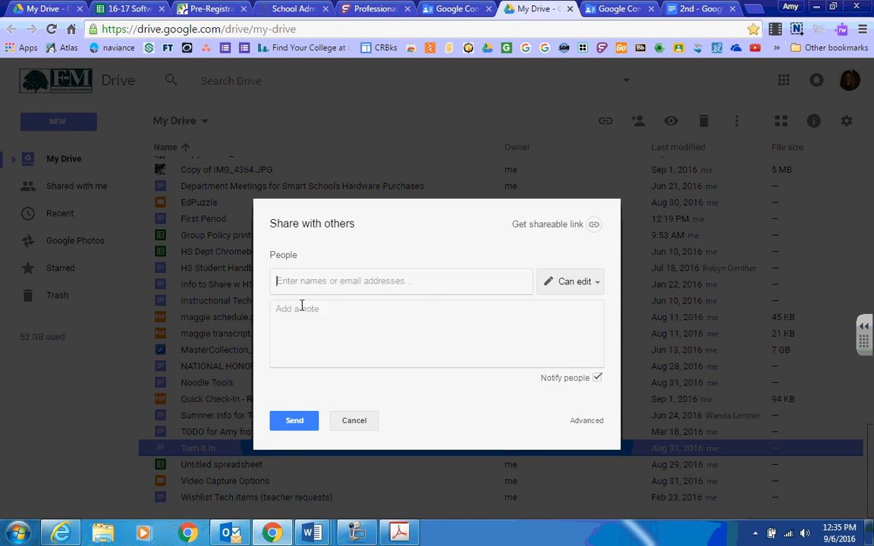
Step: Enter "2nd Period" as the share recipient and show the available access levels
{"action": "type", "text": "2"}
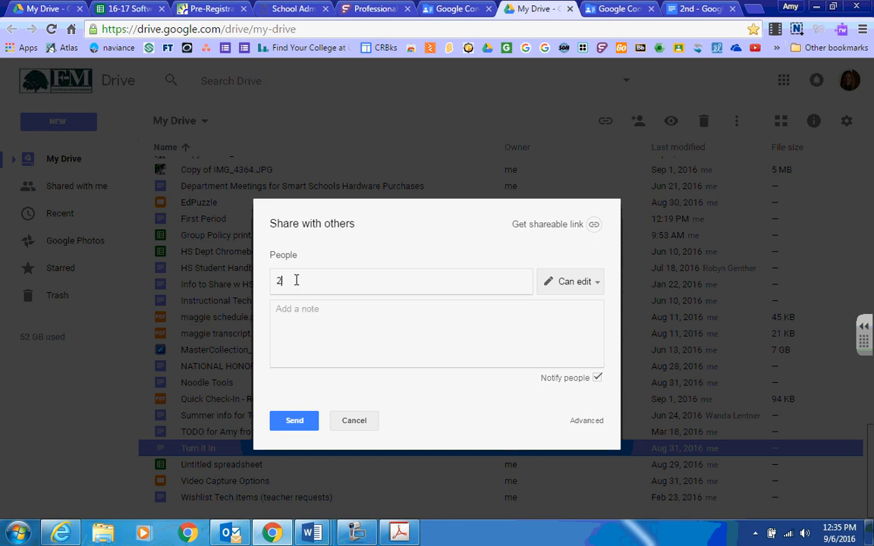
{"action": "type", "text": "nd Period"}
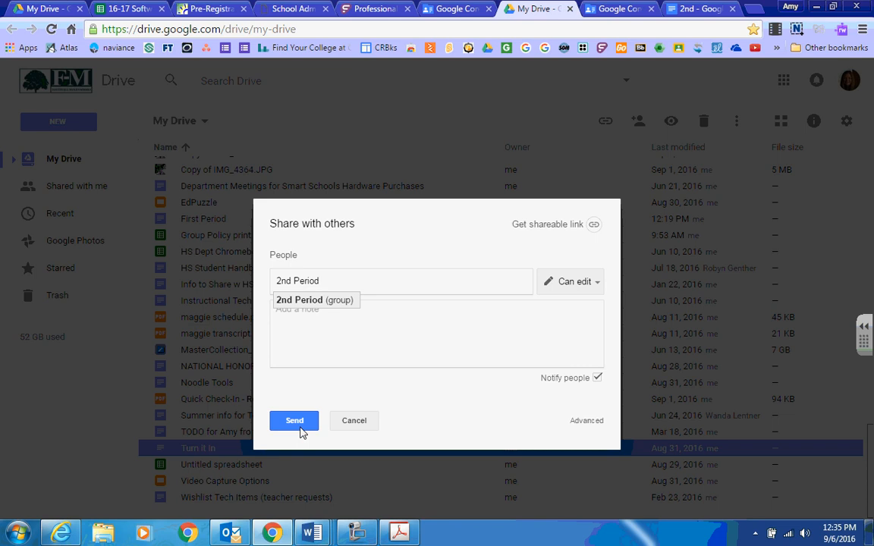
{"action": "left_click", "coordinate": [599, 286]}
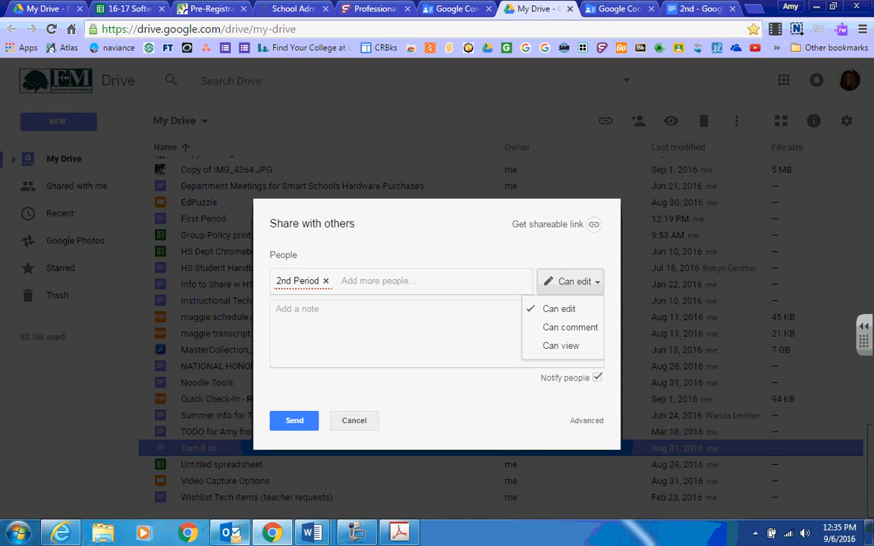
{"action": "left_click", "coordinate": [354, 535]}
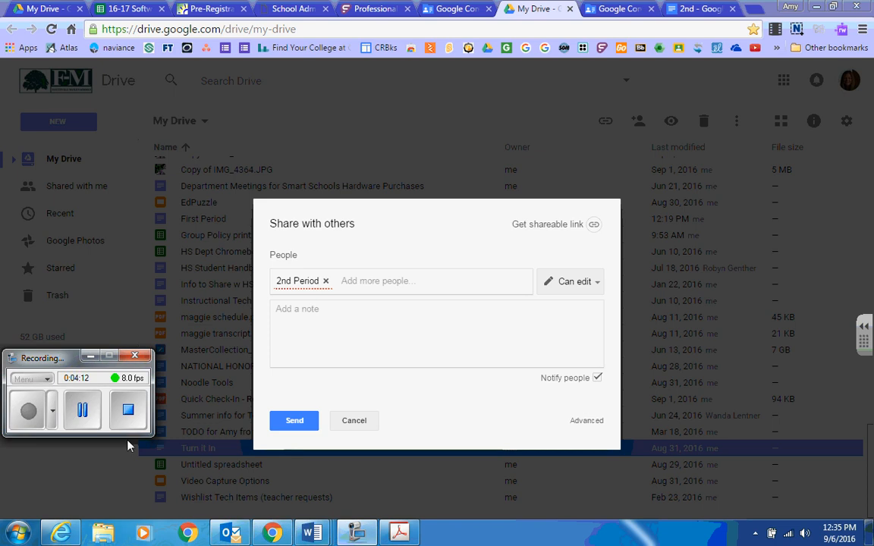